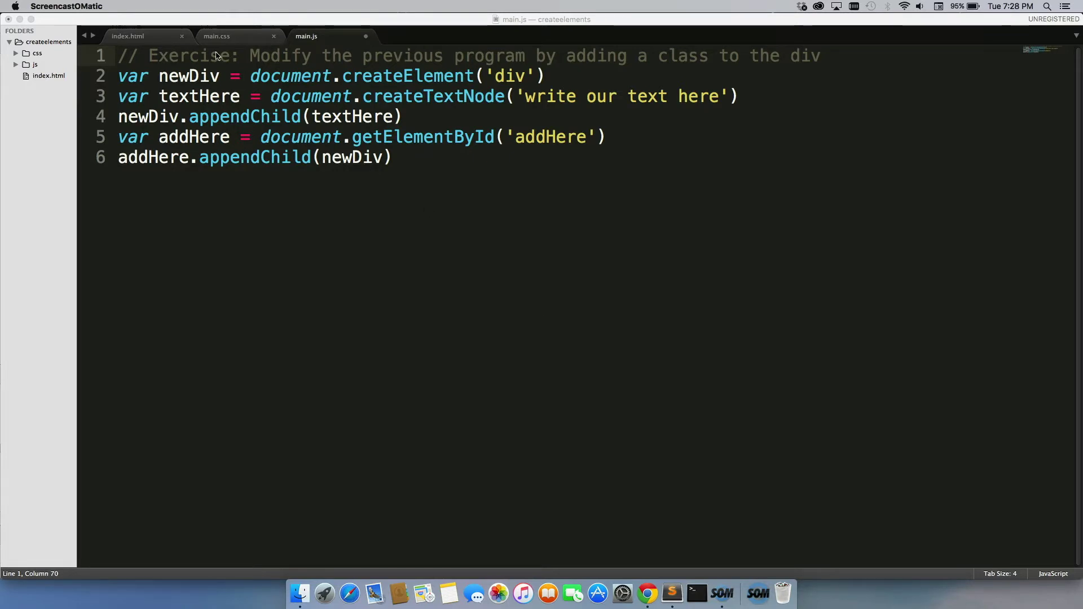
- Review the red .addedClass rule in main.css
left_click(221, 36)
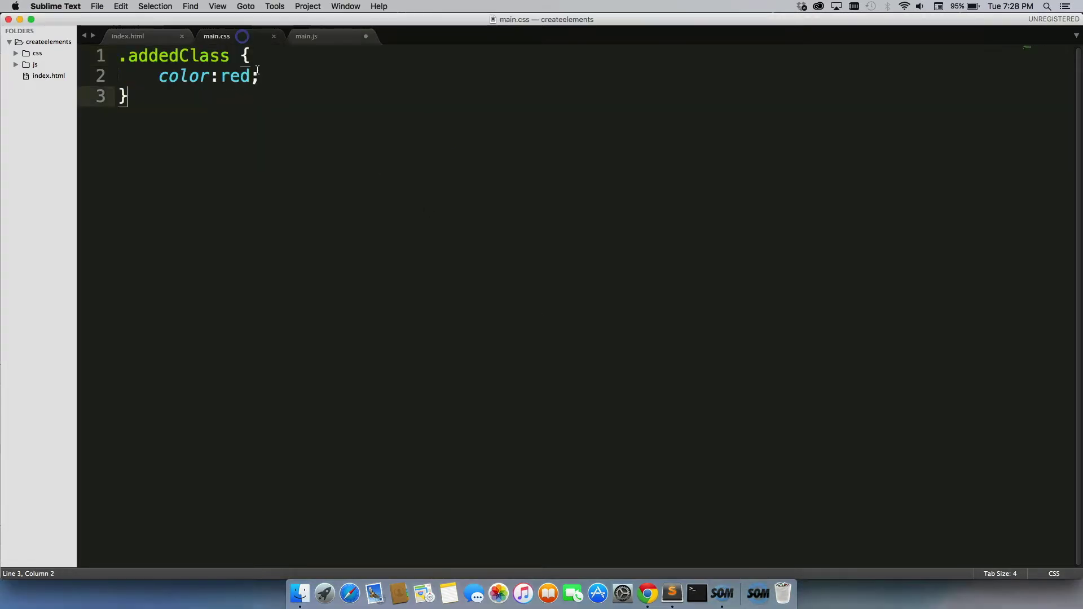
- Add <link rel="stylesheet" href="css/main.css"> inside the head of index.html and save it
left_click(127, 35)
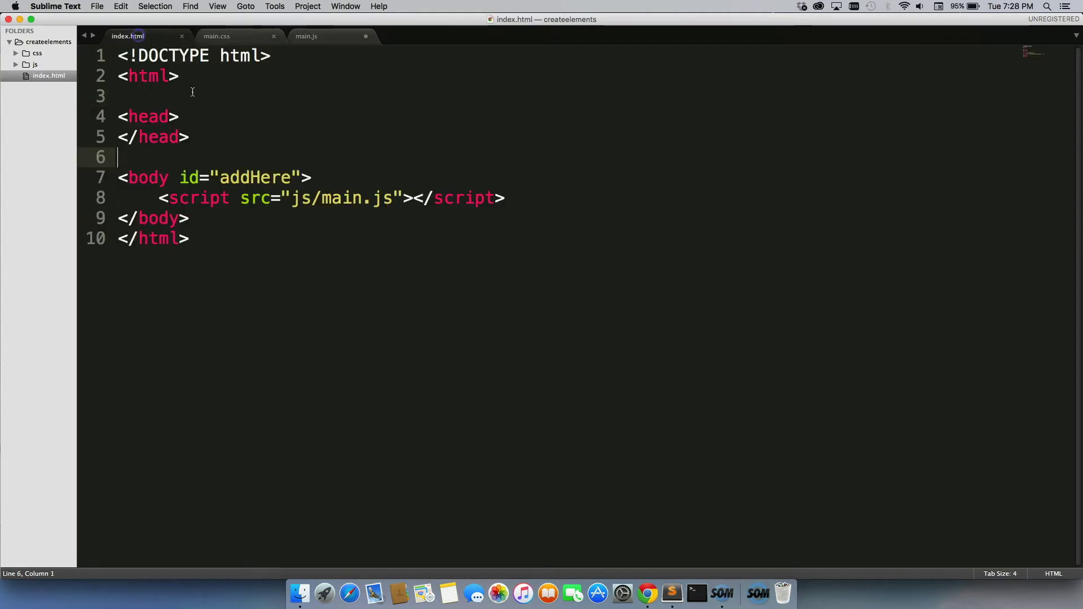
left_click(201, 119)
key("Return")
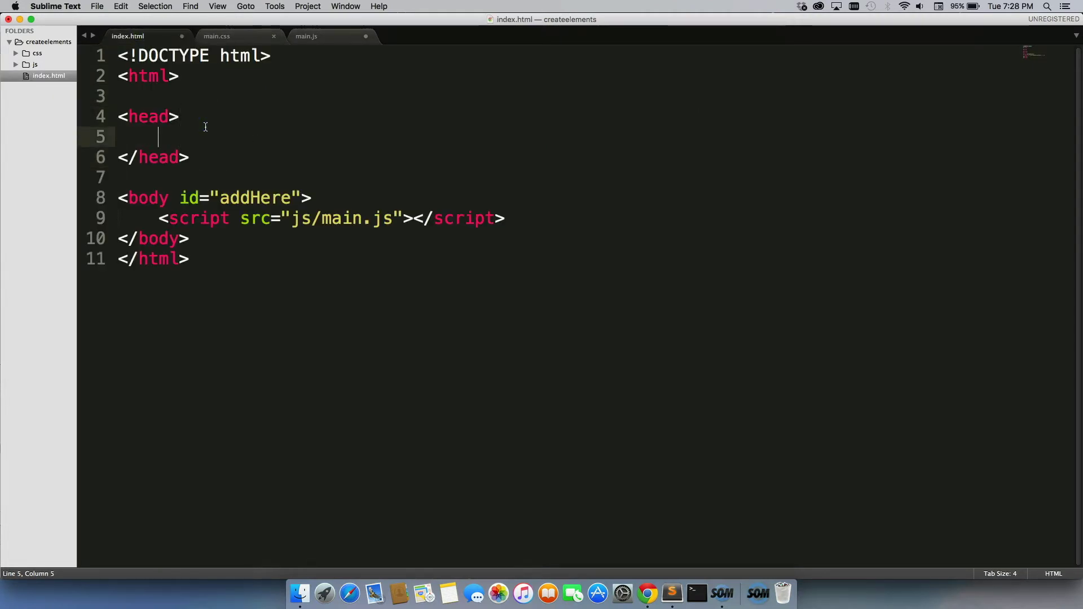
type("<link ")
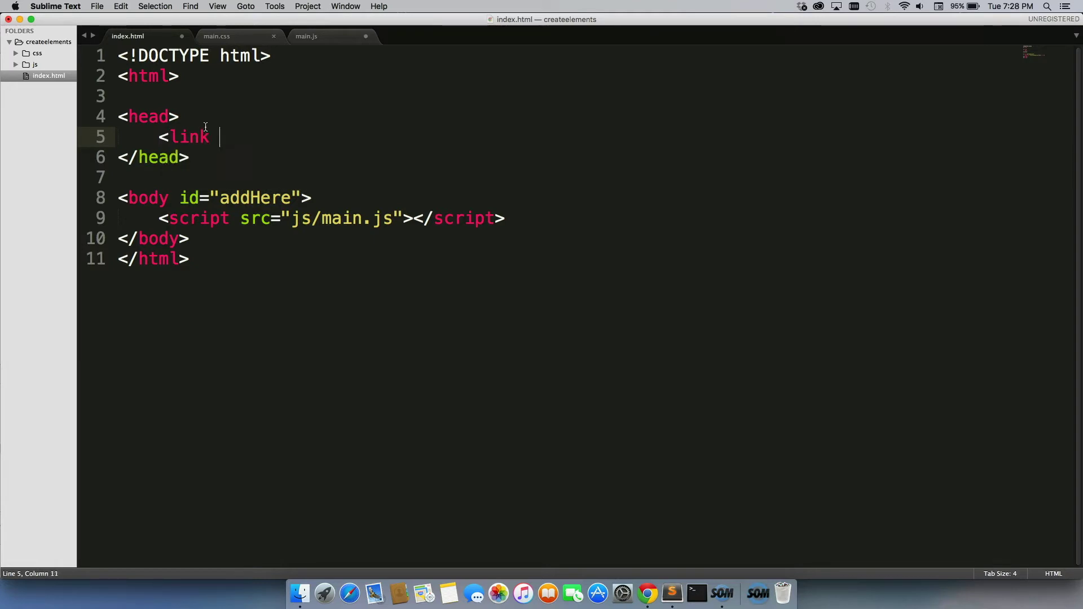
type("rel")
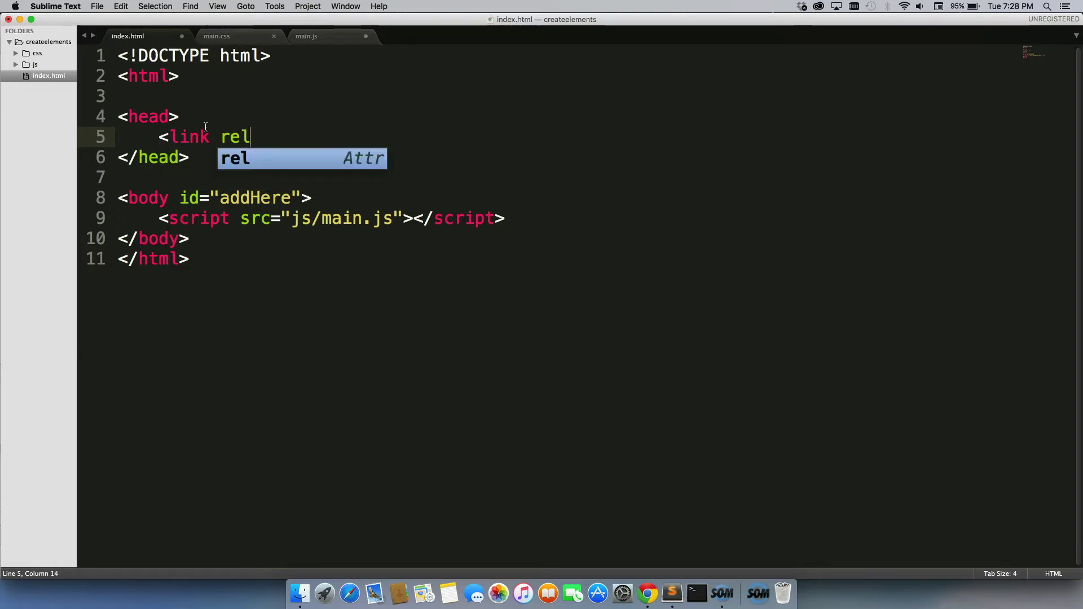
type("=\"stylesheet\"")
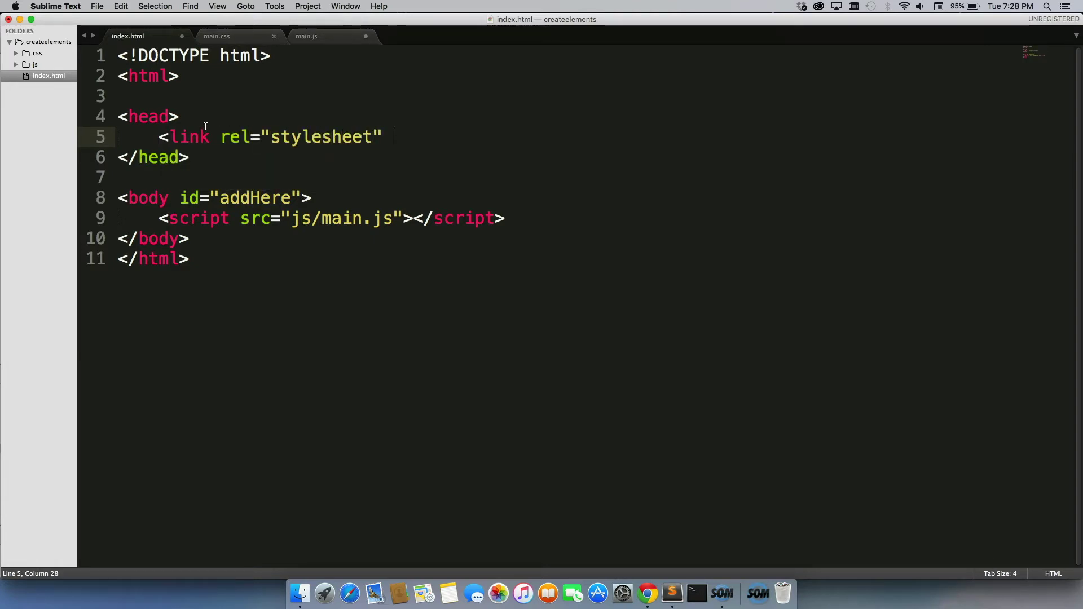
type(" href=\"\"")
key("Left")
type("css")
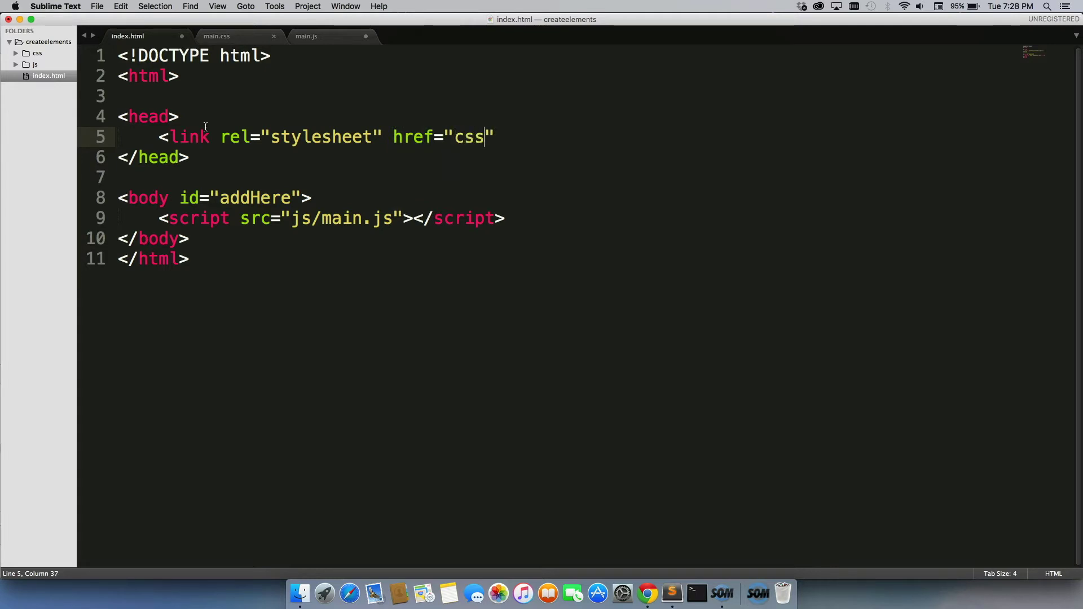
type("/main.css")
key("Right")
type(">")
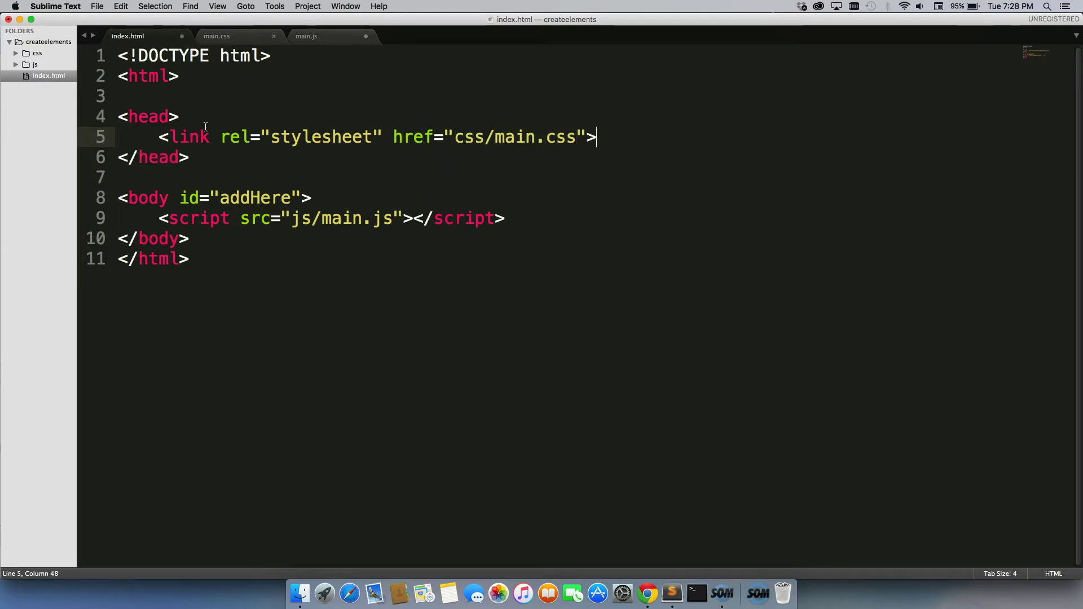
key("super+s")
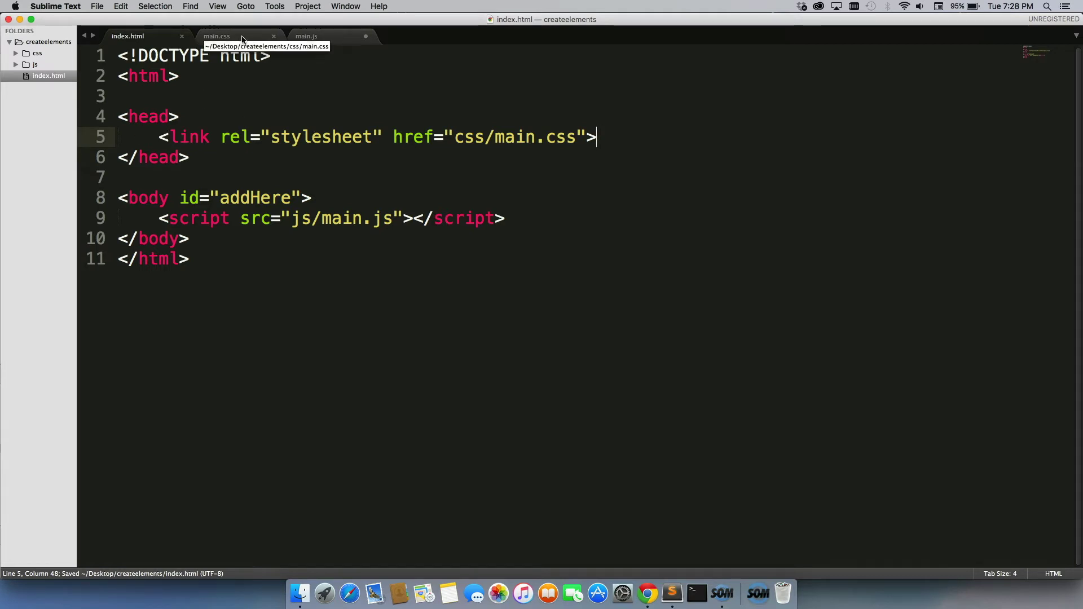
left_click(306, 36)
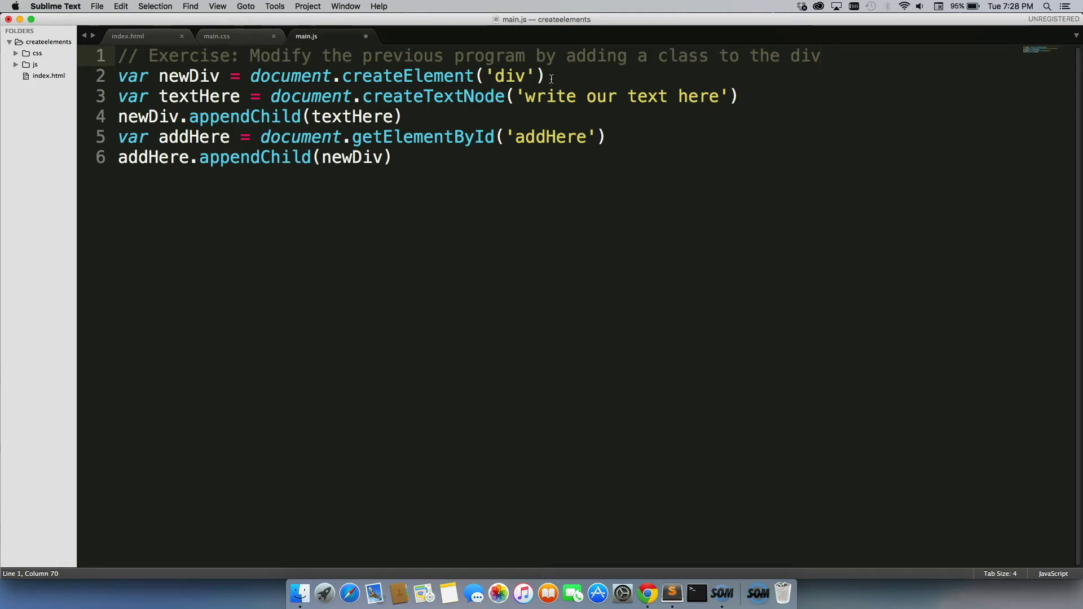
- Add newDiv.className = "addedClass" after the createElement line, pasting the name from main.css, and save
left_click(551, 78)
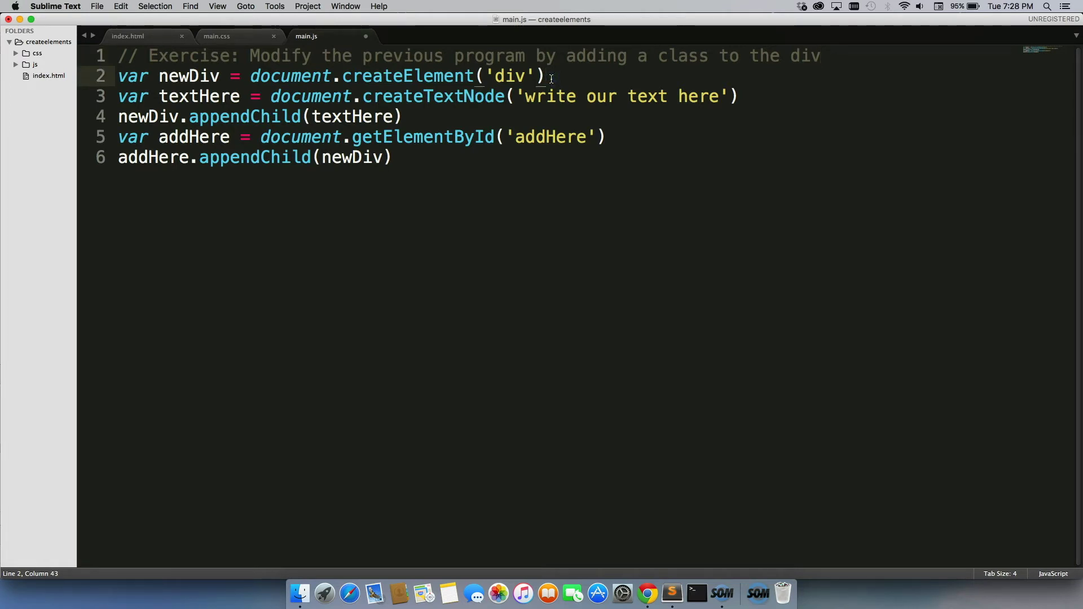
key("Return")
type("newDiv")
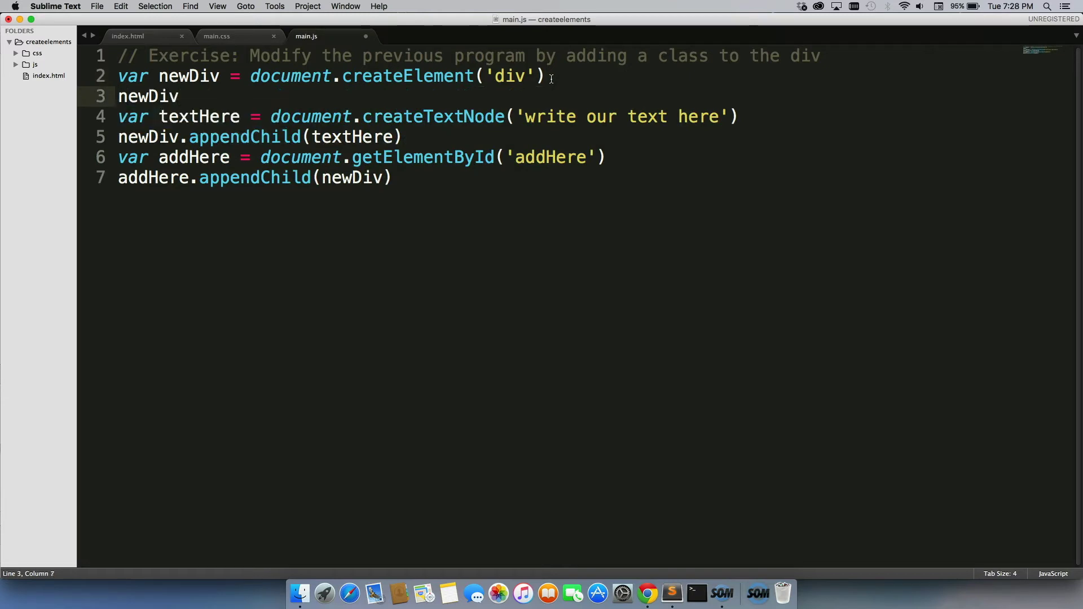
type(".className")
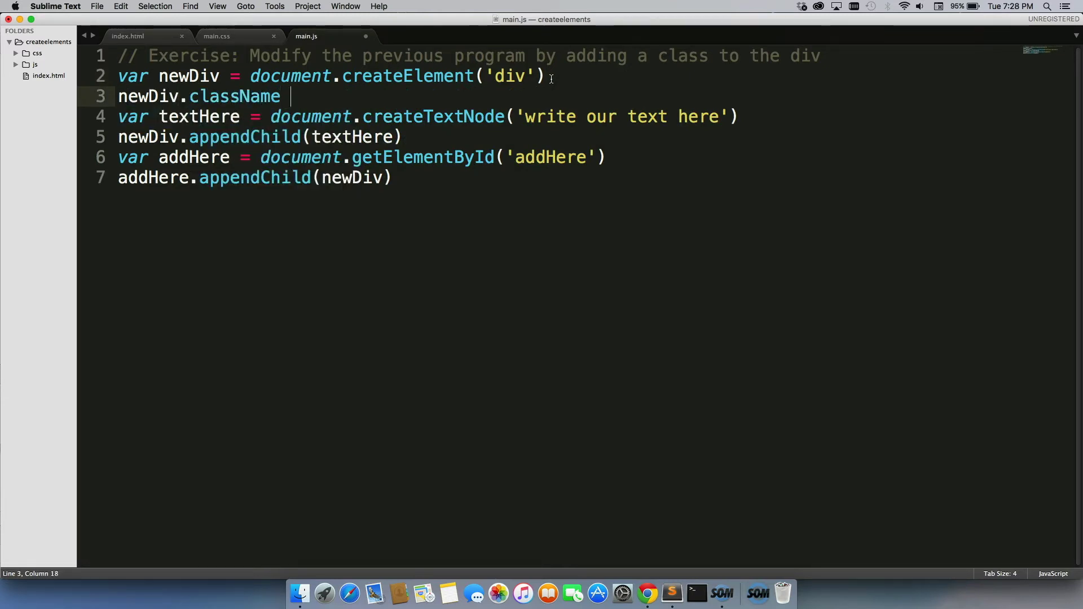
type(" = \"")
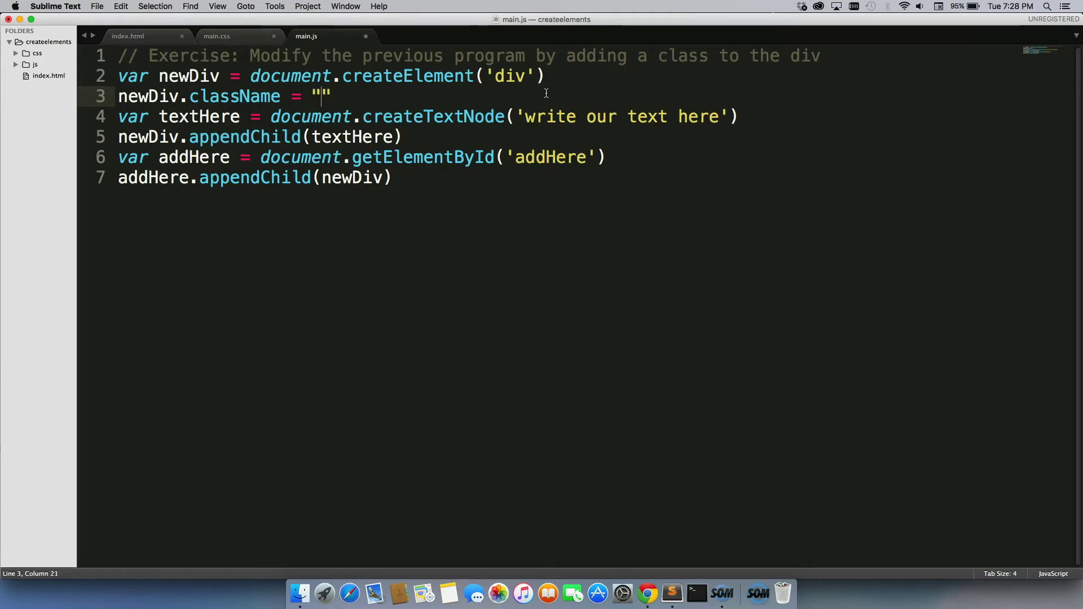
left_click(216, 36)
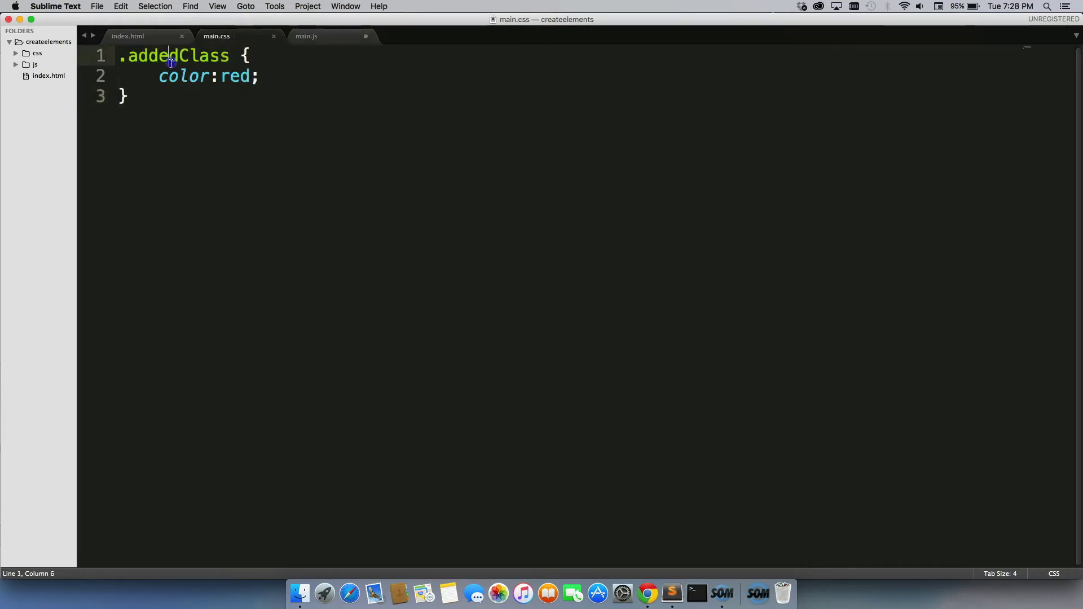
double_click(177, 56)
key("super+c")
left_click(307, 36)
left_click(320, 97)
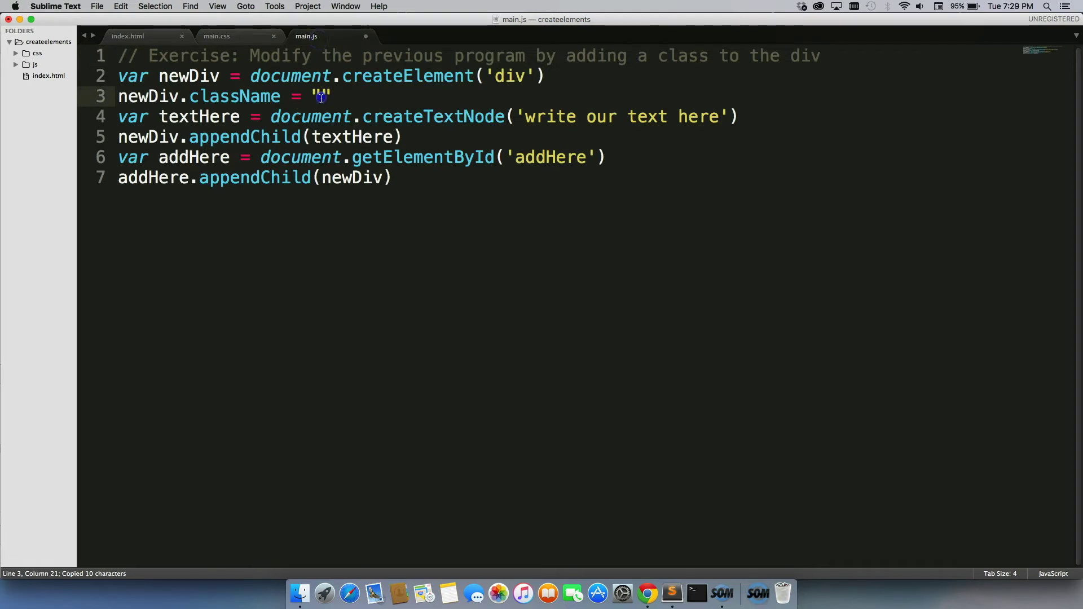
key("super+v")
key("Right")
key("super+s")
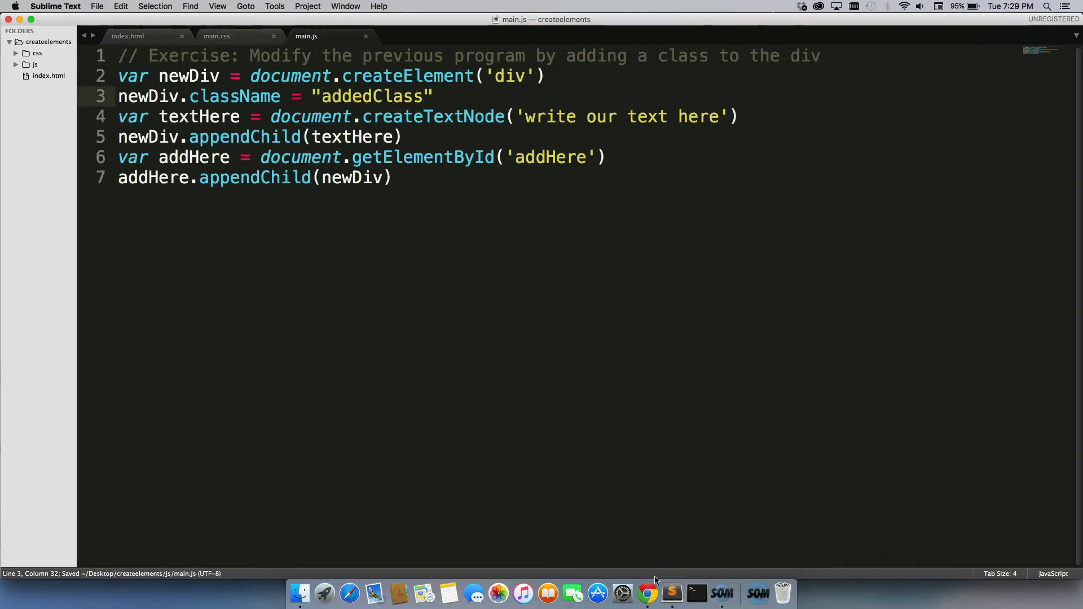
- Reload index.html in Chrome to see the red addedClass text, then return to Sublime Text
left_click(648, 593)
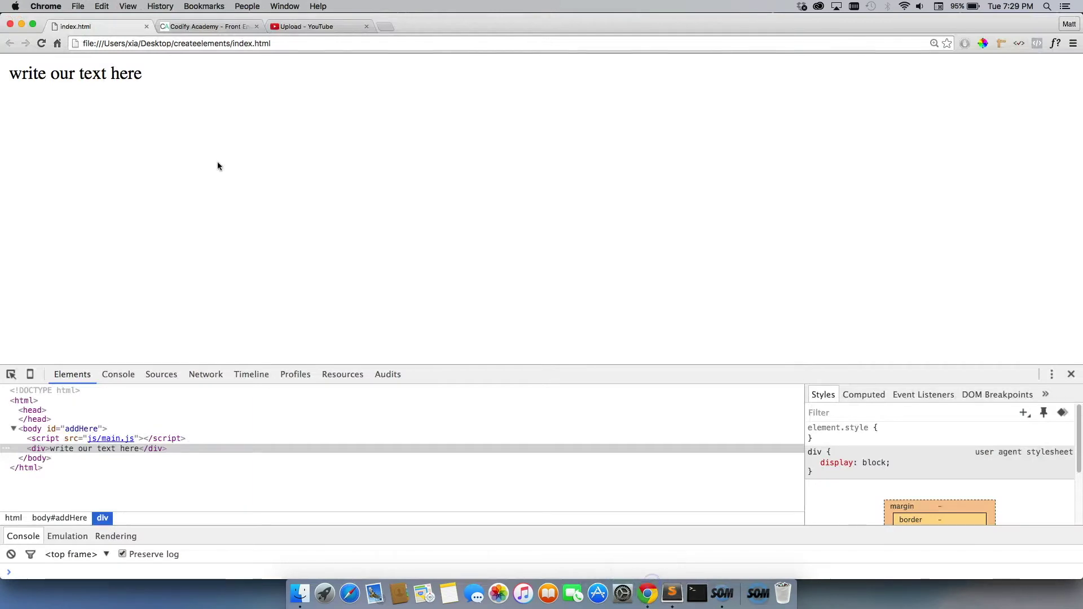
left_click(41, 43)
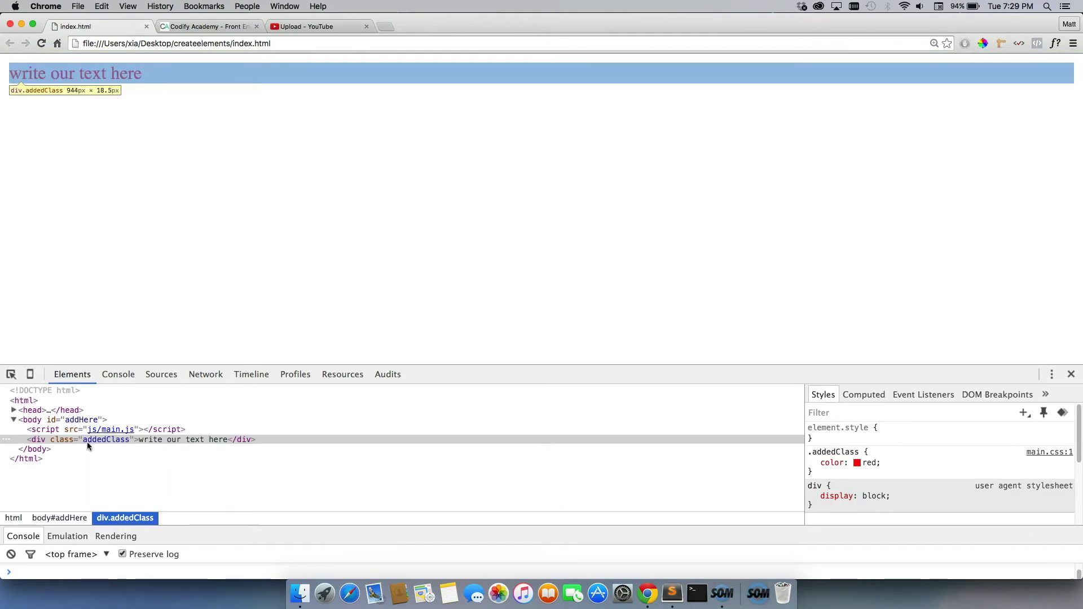
left_click(672, 593)
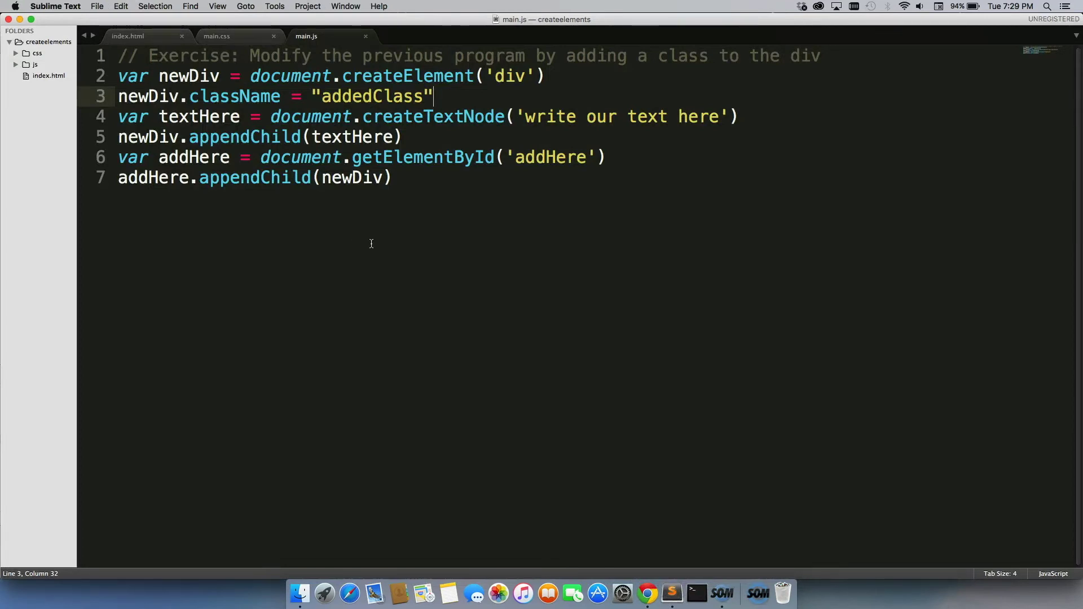
left_click(119, 77)
left_click_drag(118, 77, 546, 76)
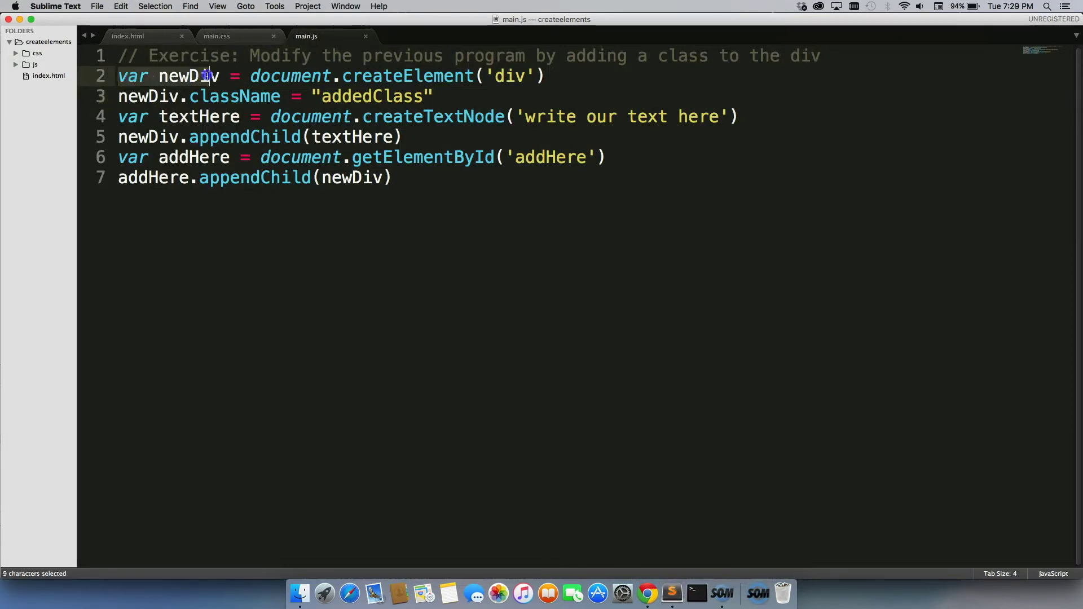
left_click(346, 78)
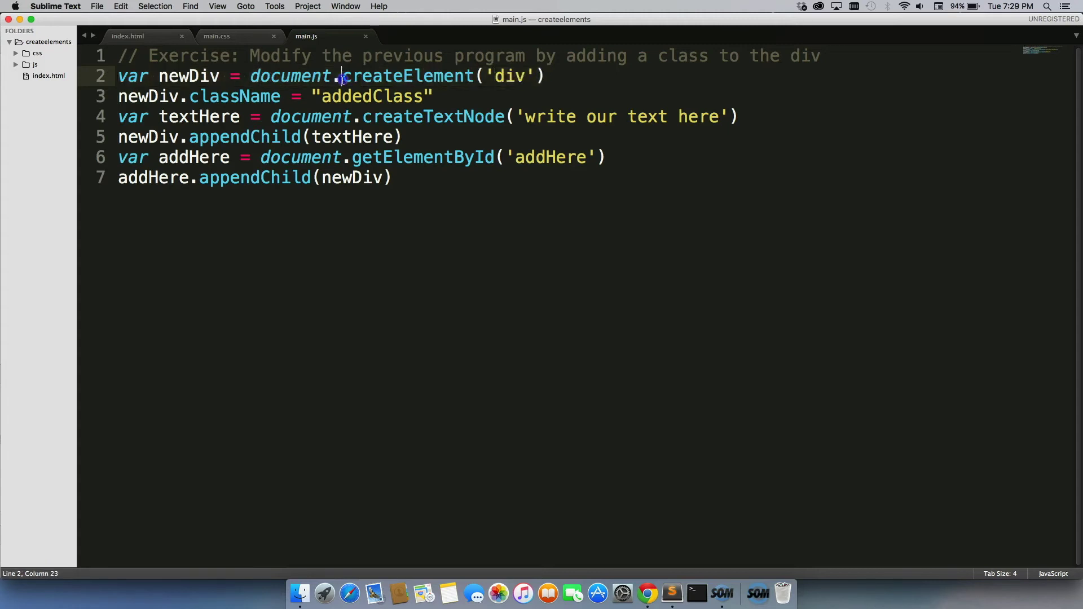
double_click(188, 76)
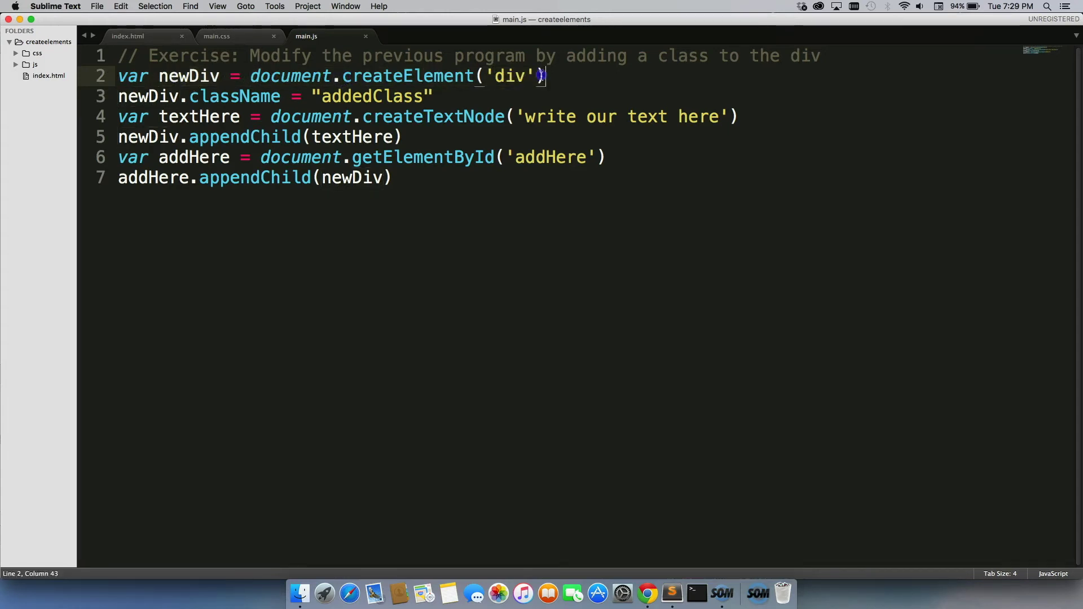
left_click_drag(546, 76, 251, 76)
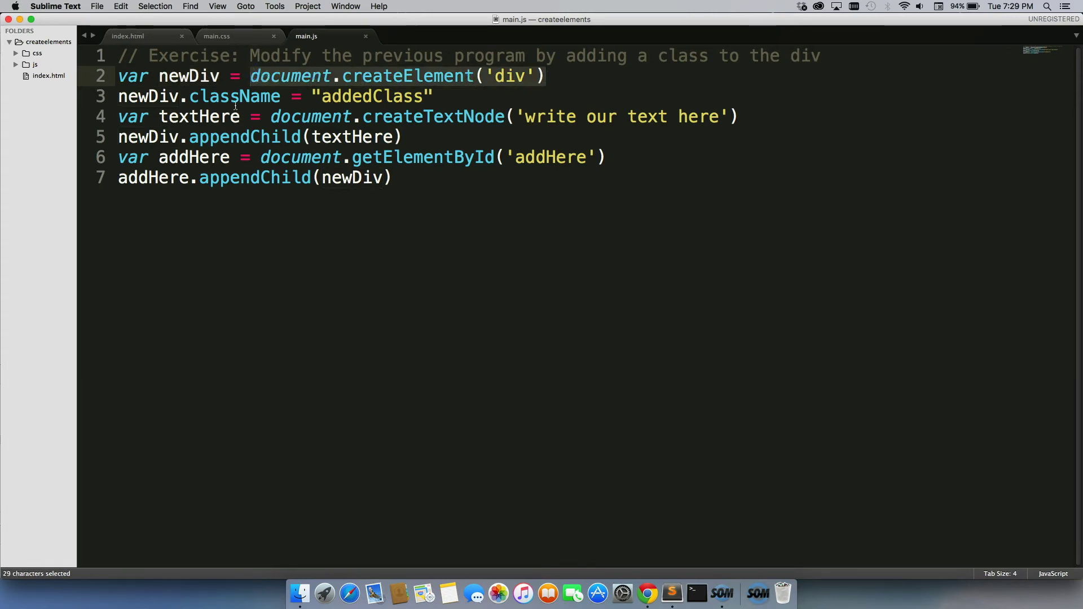
double_click(148, 96)
double_click(224, 96)
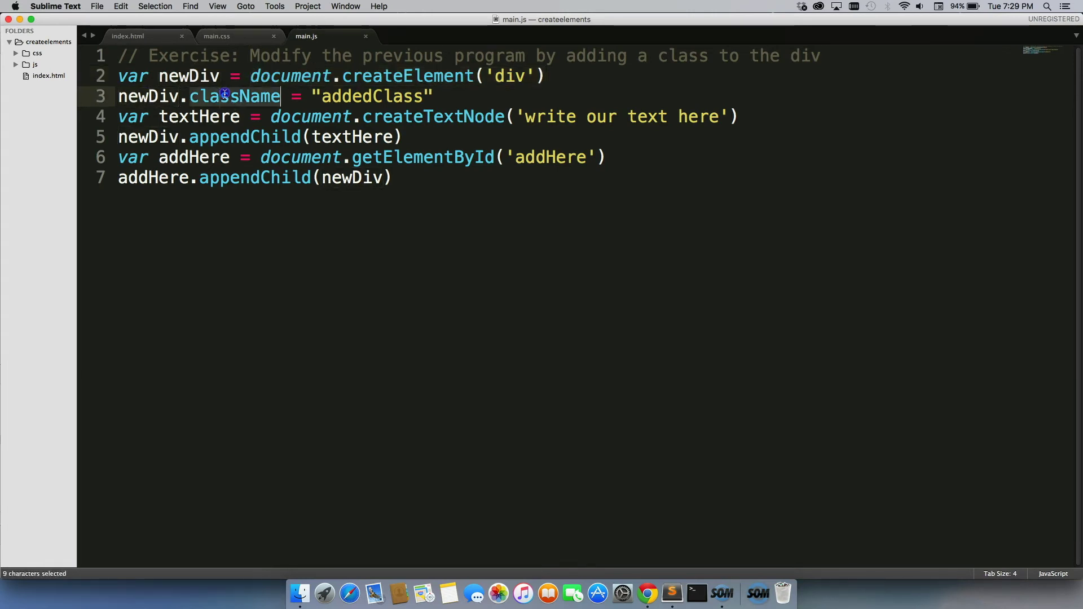
double_click(368, 95)
double_click(140, 96)
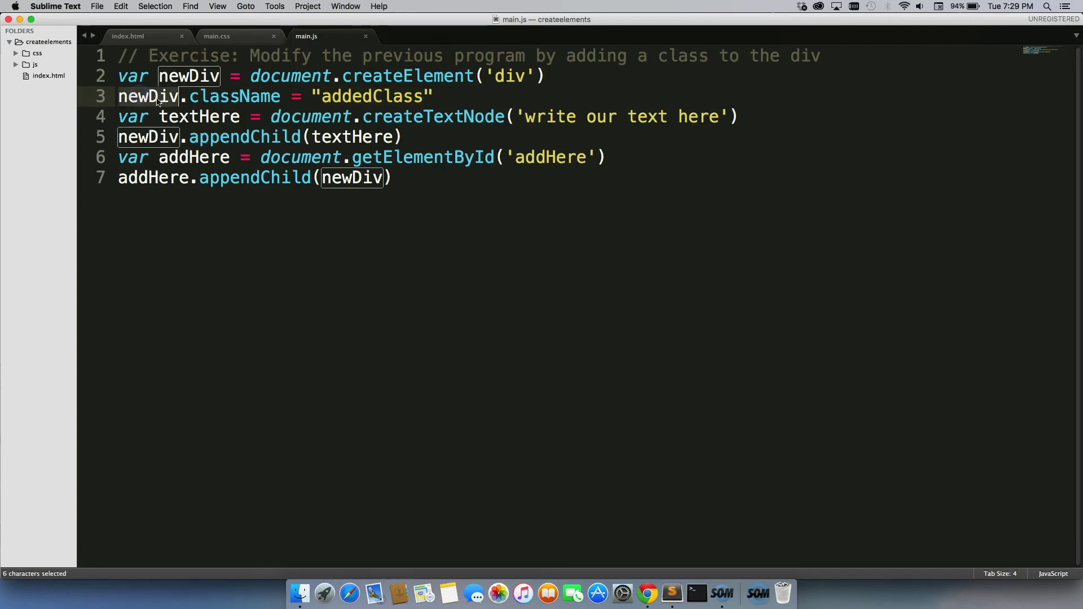
double_click(198, 117)
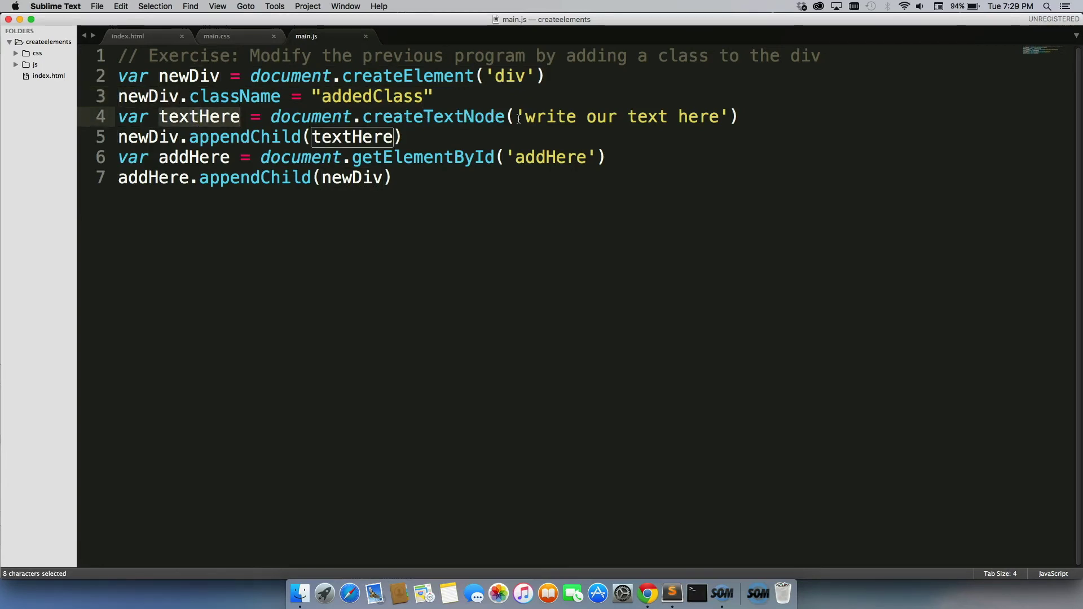
mouse_move(742, 117)
left_mouse_down()
mouse_move(338, 117)
mouse_move(508, 117)
left_mouse_up()
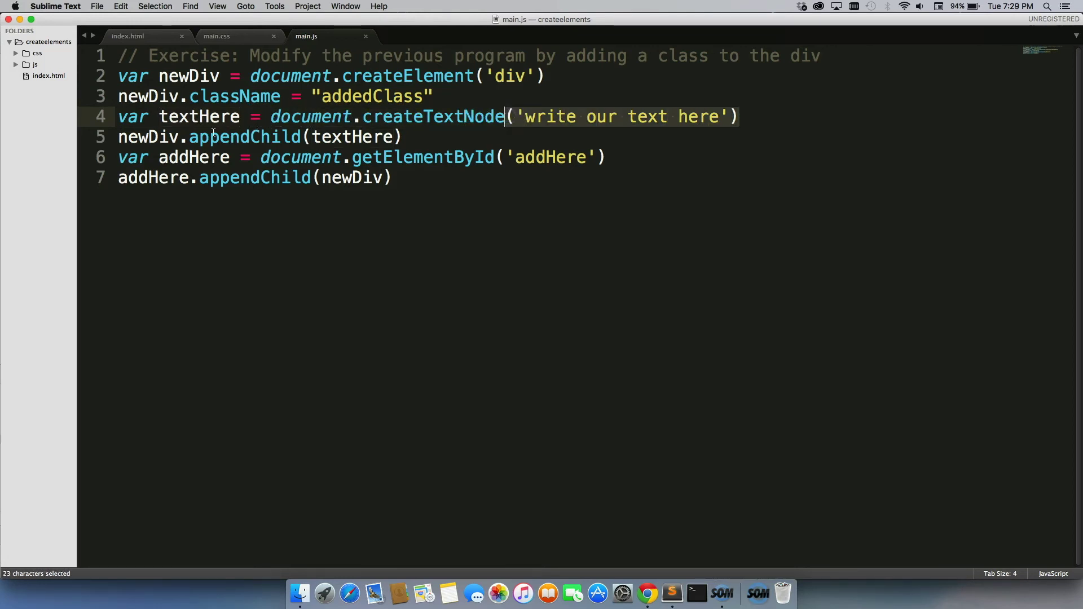
double_click(343, 137)
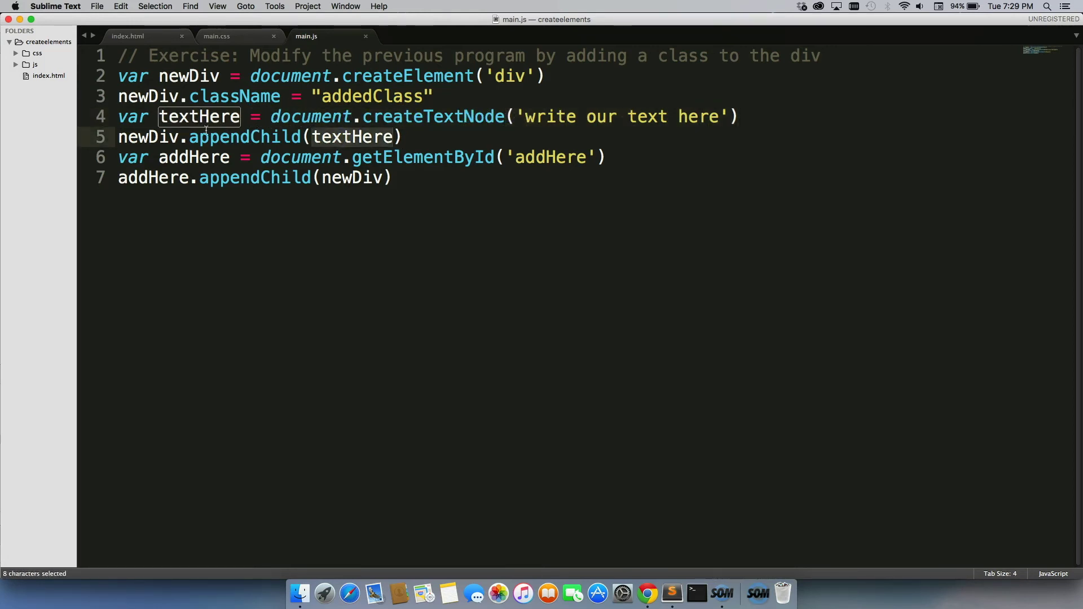
left_click(154, 137)
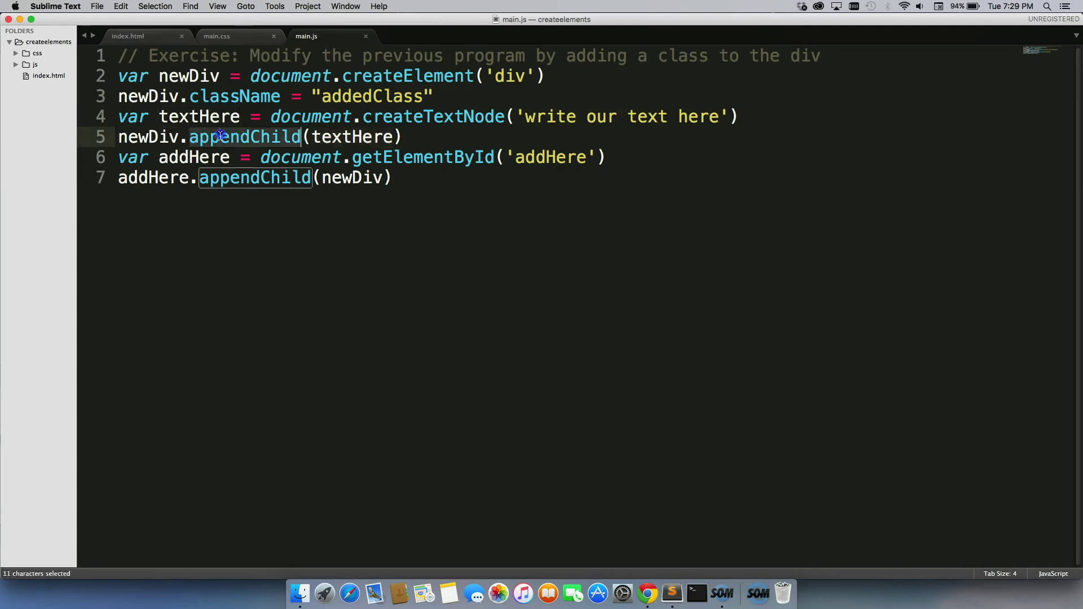
double_click(153, 138)
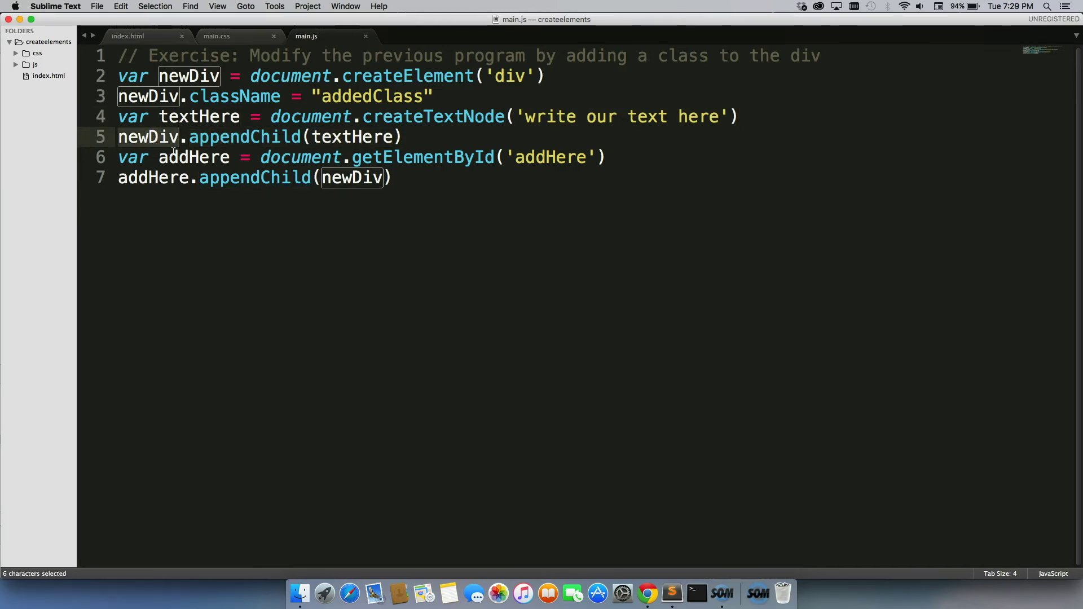
double_click(194, 158)
double_click(592, 158)
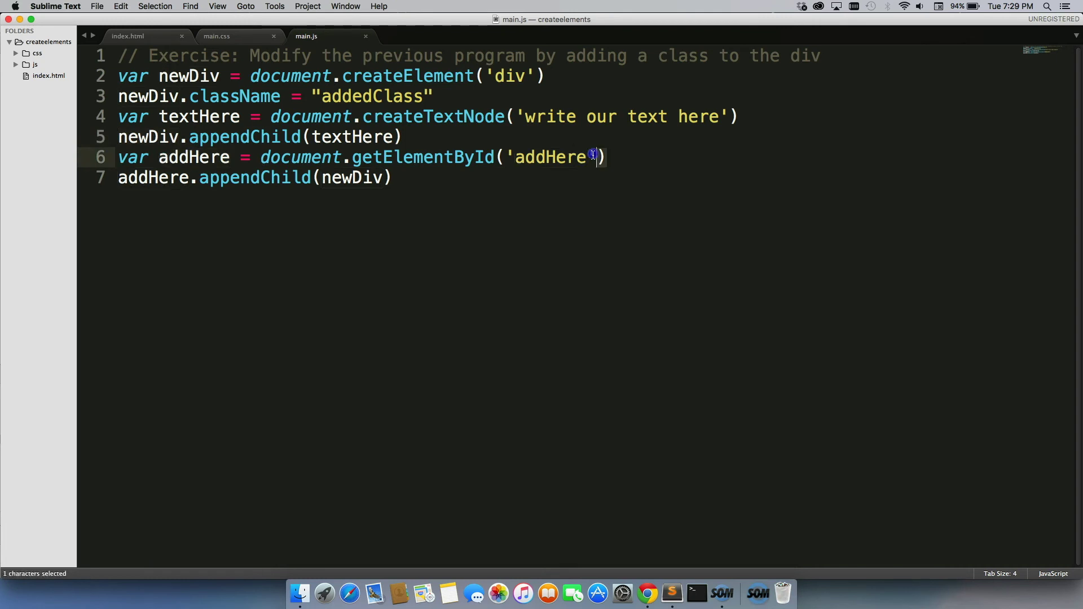
left_click_drag(592, 157, 113, 158)
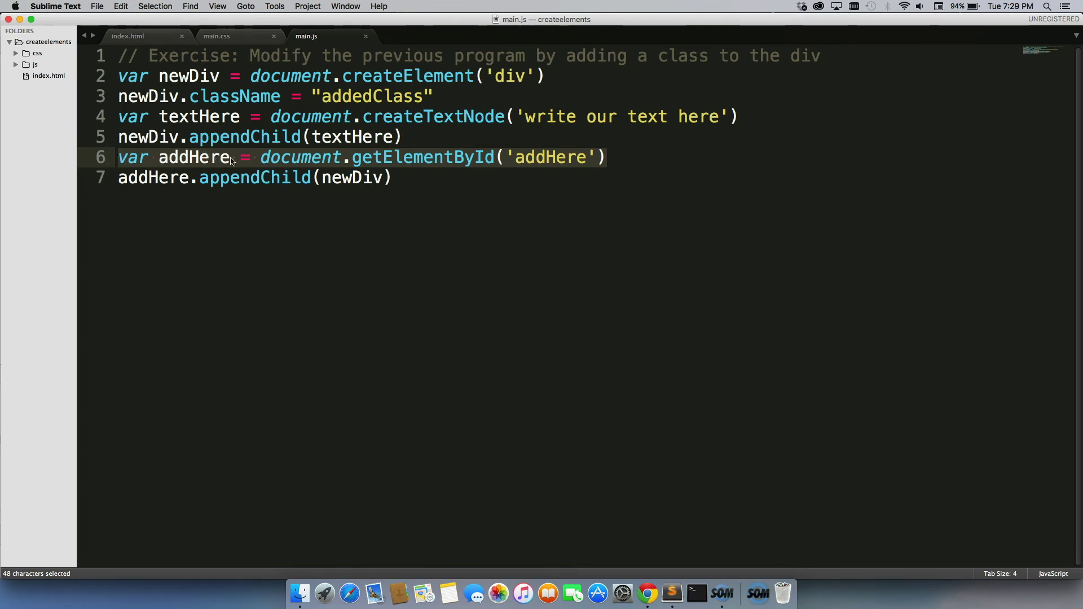
left_click(285, 176)
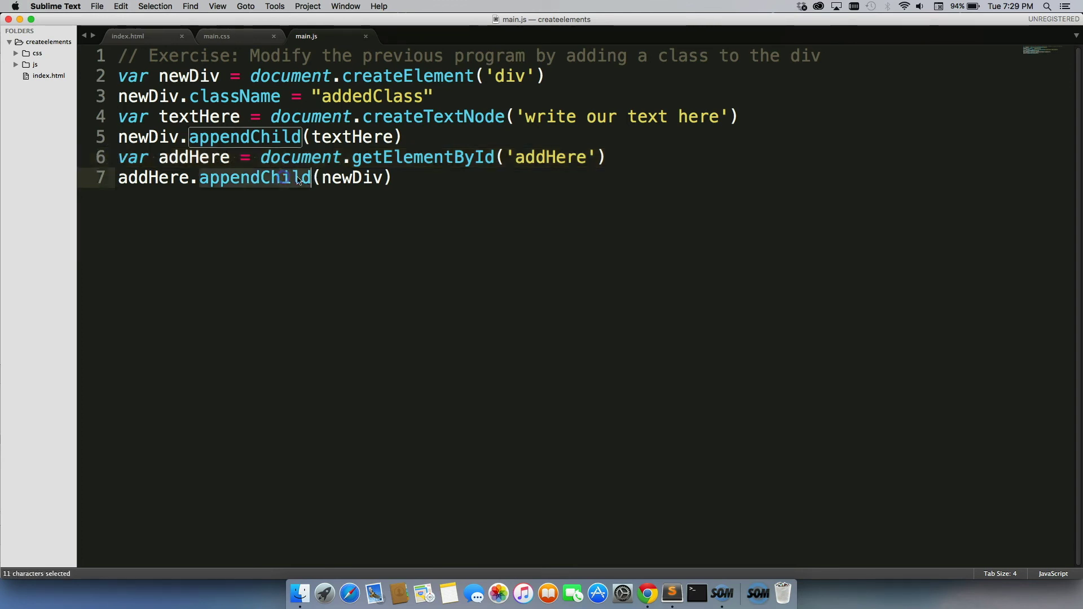
double_click(354, 177)
double_click(153, 179)
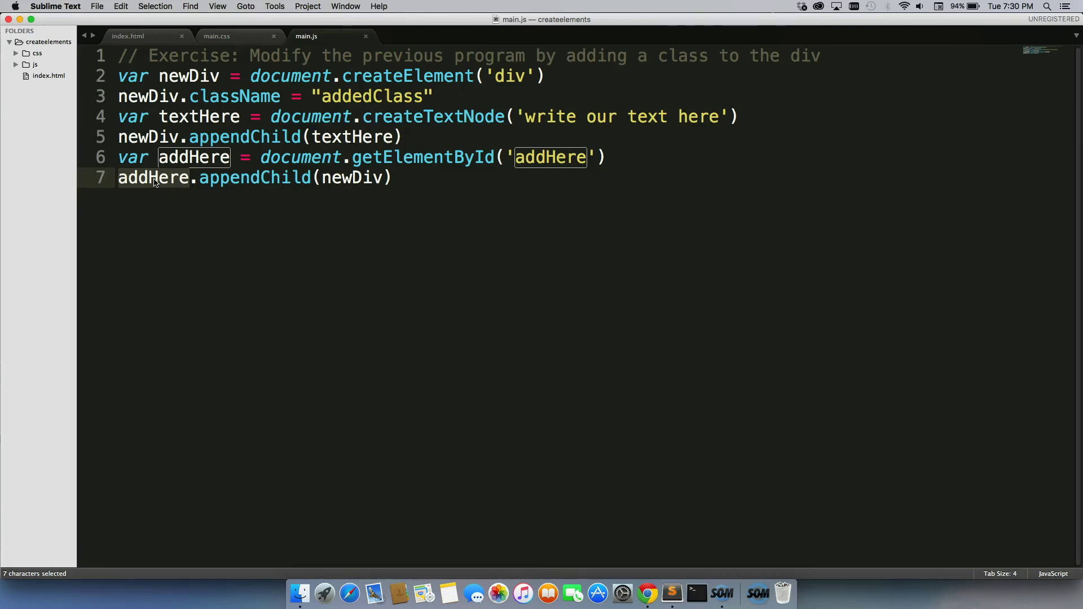
left_click(164, 181)
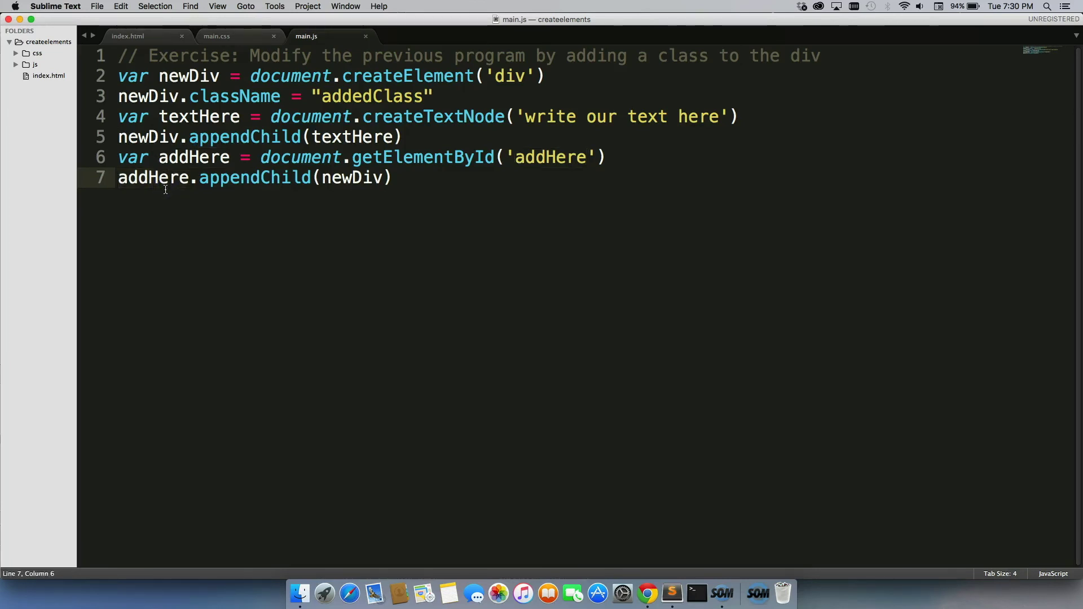